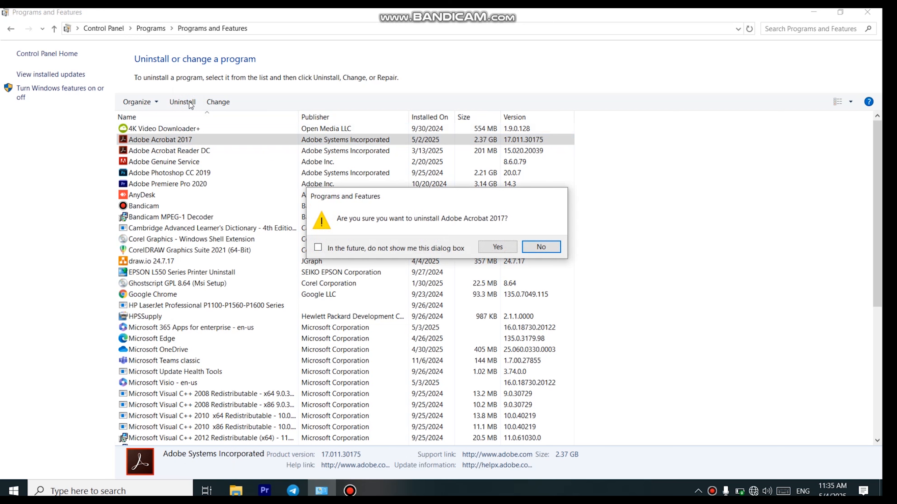
- Confirm uninstalling Adobe Acrobat 2017
{"action": "left_click", "coordinate": [496, 246]}
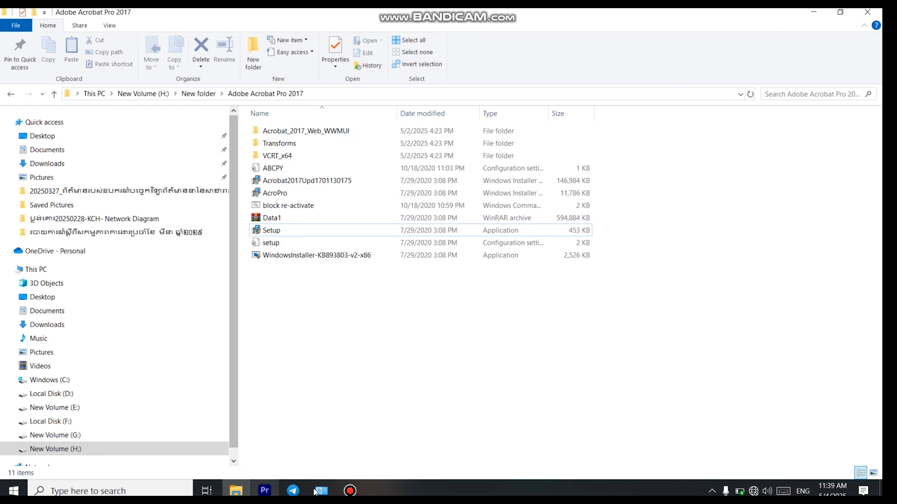
- Verify Adobe Acrobat 2017 is gone from the installed programs, then return to the installer folder and start a search
{"action": "left_click", "coordinate": [320, 492]}
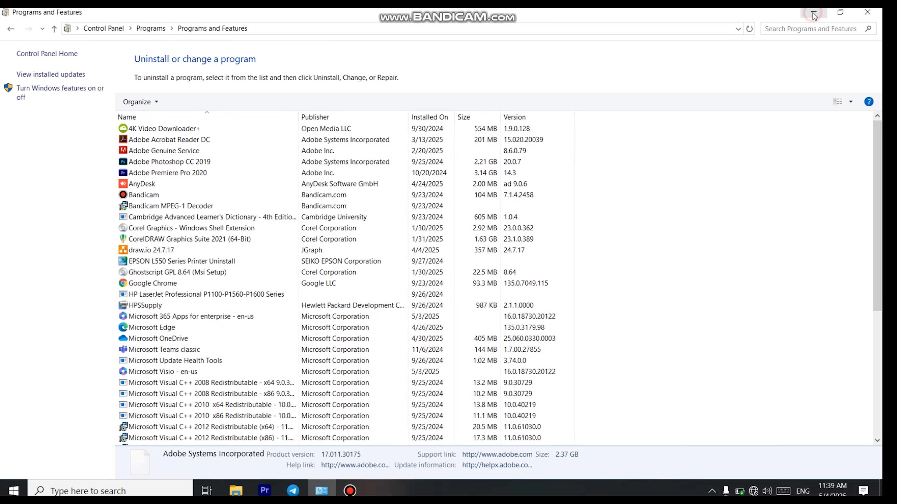
{"action": "key", "text": "alt+Tab"}
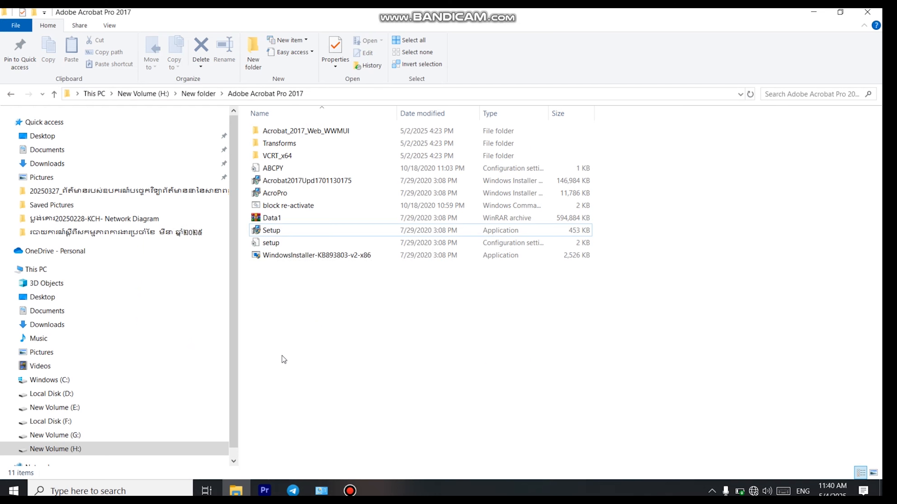
{"action": "left_click", "coordinate": [154, 491]}
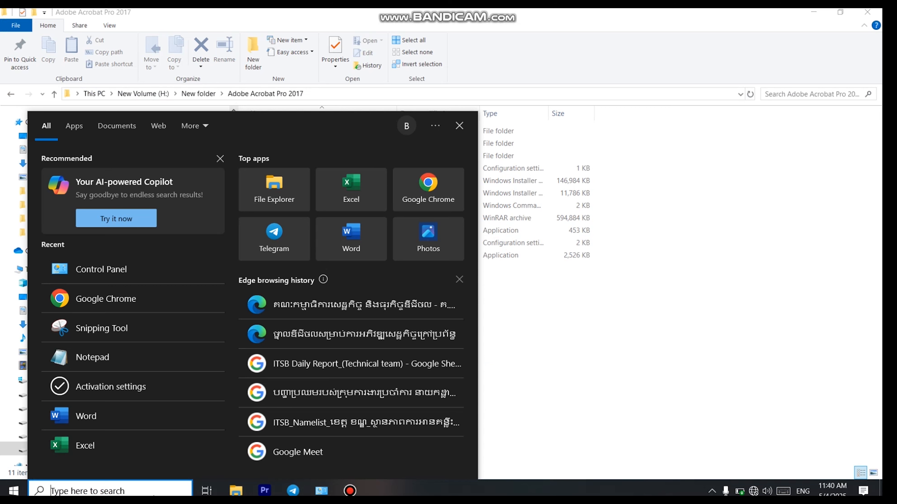
- Search 'vi' and pick the Virus & threat protection settings result
{"action": "type", "text": "vi"}
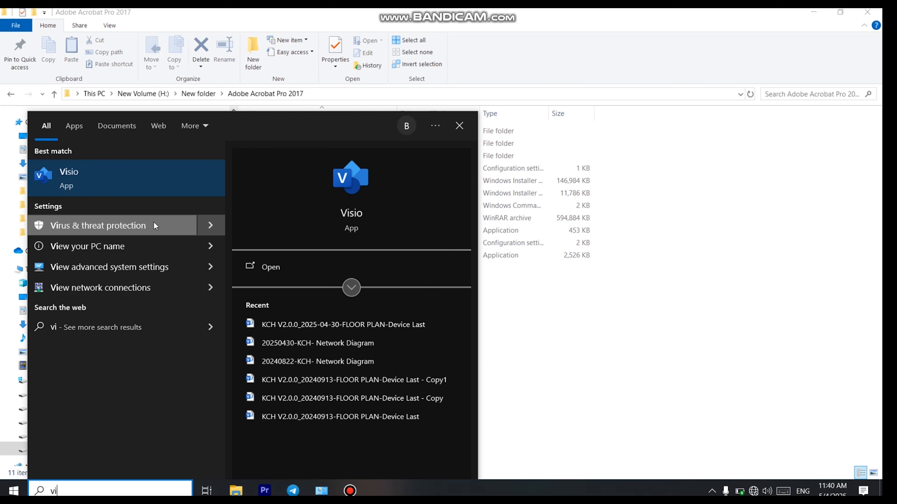
{"action": "left_click", "coordinate": [154, 225]}
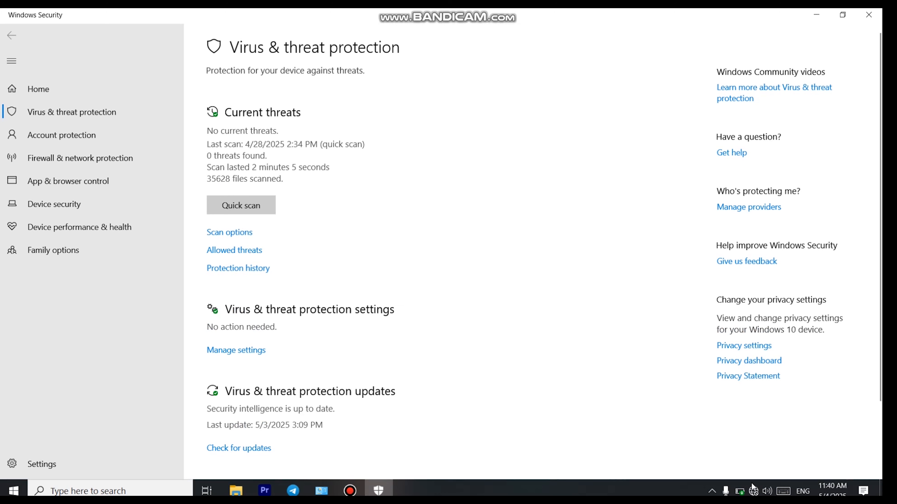
- Bring up the Virus & threat protection settings page in Windows Security
{"action": "left_click", "coordinate": [755, 493]}
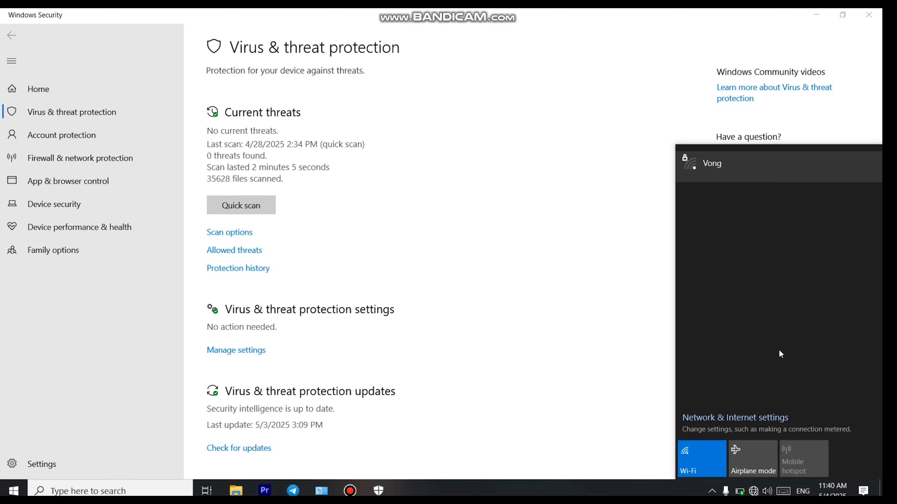
{"action": "left_click", "coordinate": [583, 278]}
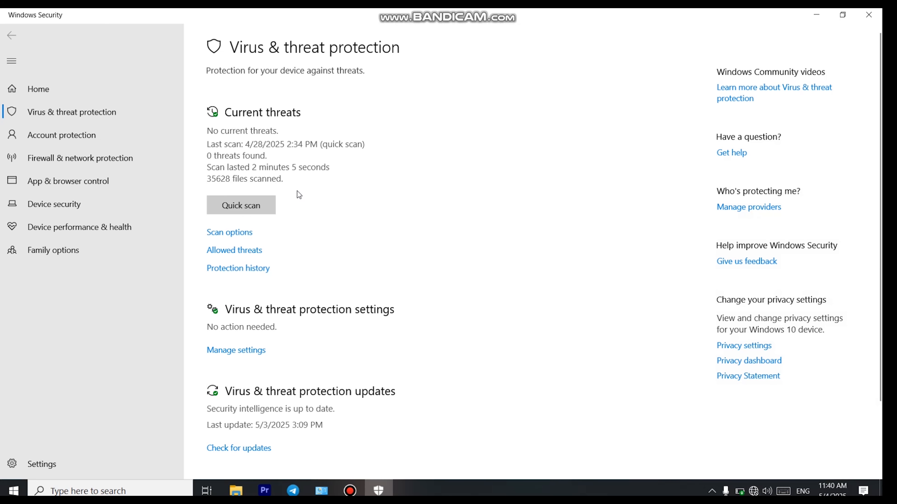
{"action": "left_click", "coordinate": [243, 348]}
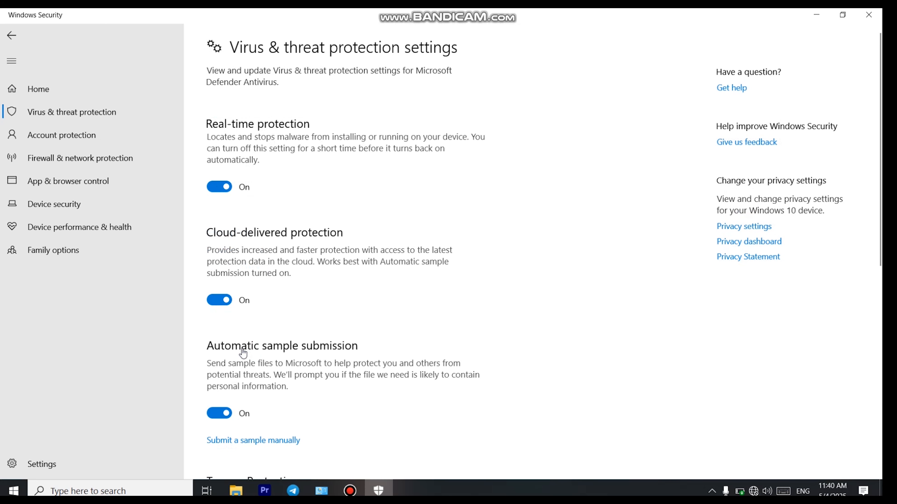
- Switch off real-time protection, cloud-delivered protection and automatic sample submission
{"action": "left_click", "coordinate": [213, 181]}
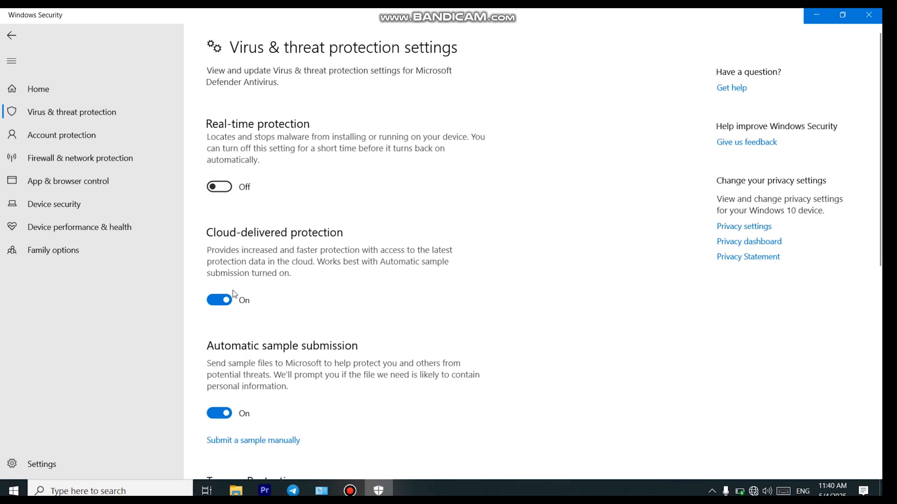
{"action": "left_click", "coordinate": [222, 312]}
{"action": "left_click", "coordinate": [220, 428]}
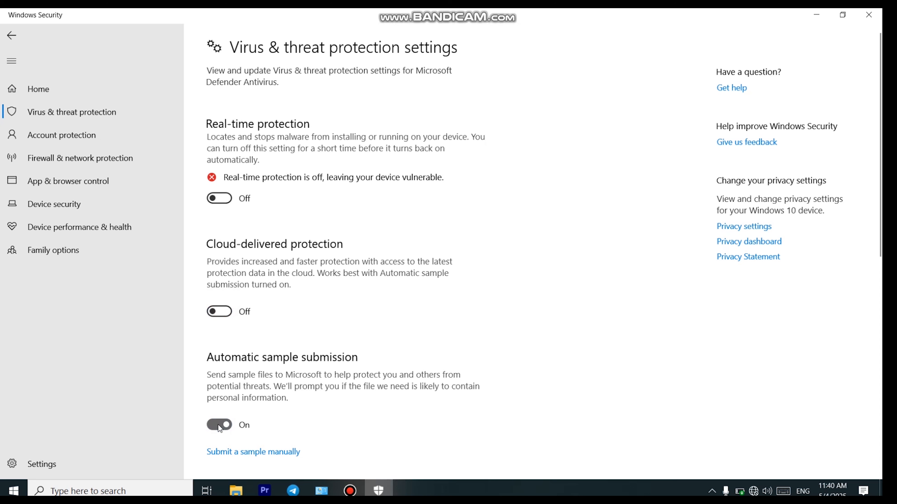
{"action": "scroll", "coordinate": [290, 385], "scroll_direction": "down", "scroll_amount": 10}
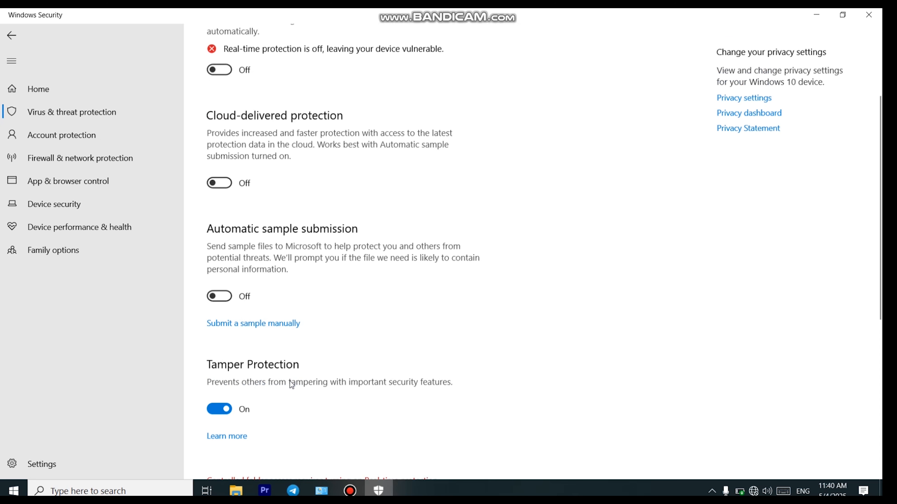
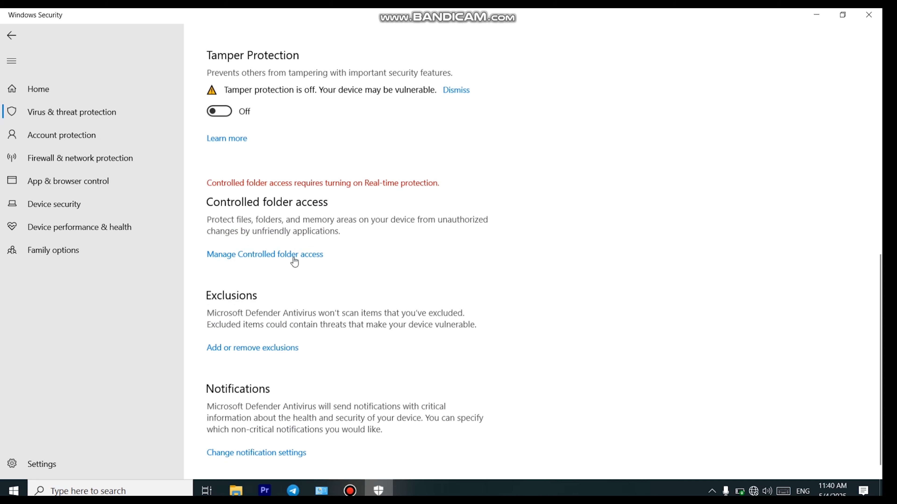
- Scroll back up to check that all four protections, including tamper protection, are off
{"action": "scroll", "coordinate": [296, 262], "scroll_direction": "up", "scroll_amount": 3}
{"action": "scroll", "coordinate": [293, 257], "scroll_direction": "up", "scroll_amount": 5}
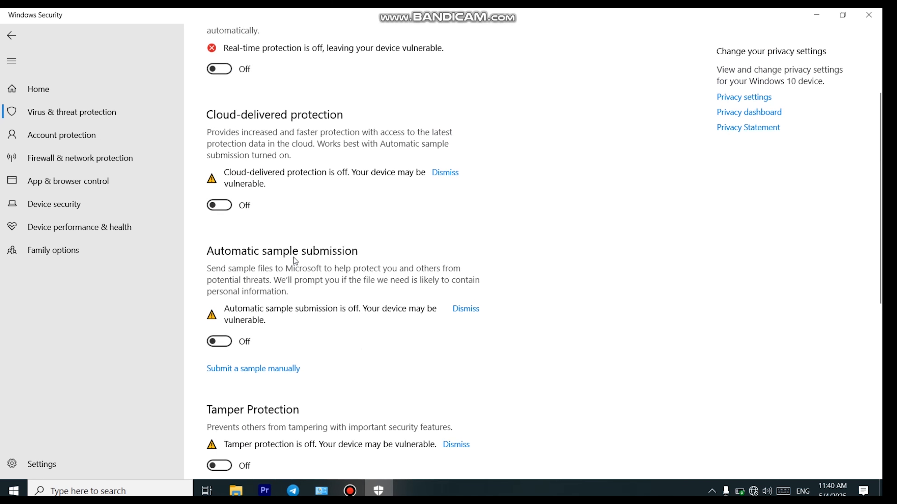
{"action": "scroll", "coordinate": [294, 258], "scroll_direction": "up", "scroll_amount": 4}
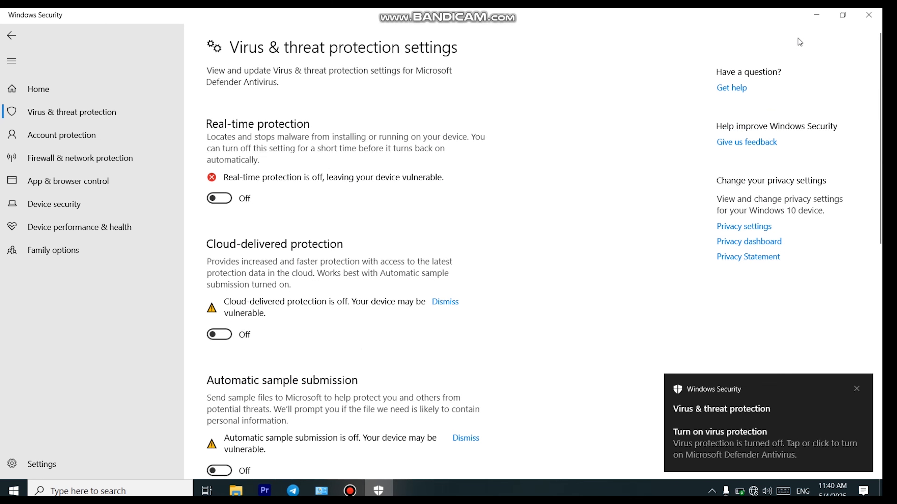
- Run the Acrobat 2017 Setup installer with a serial number and close the finished wizard
{"action": "left_click", "coordinate": [814, 14]}
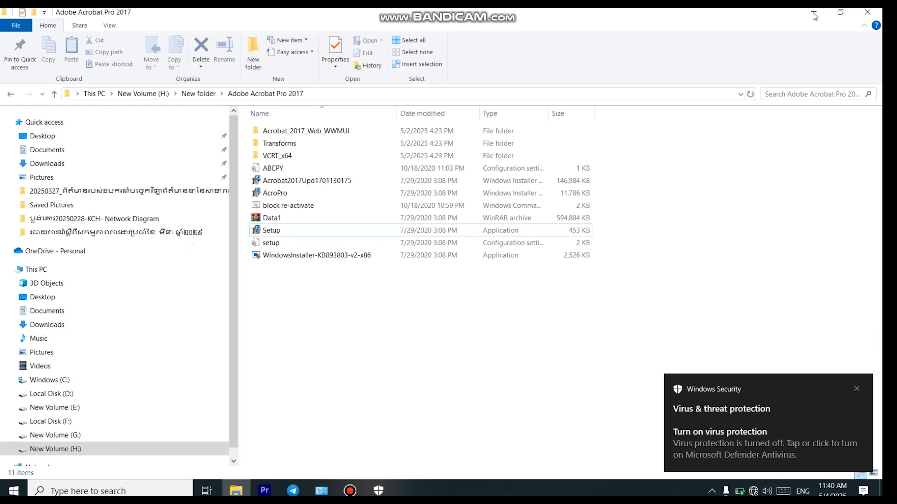
{"action": "double_click", "coordinate": [383, 232]}
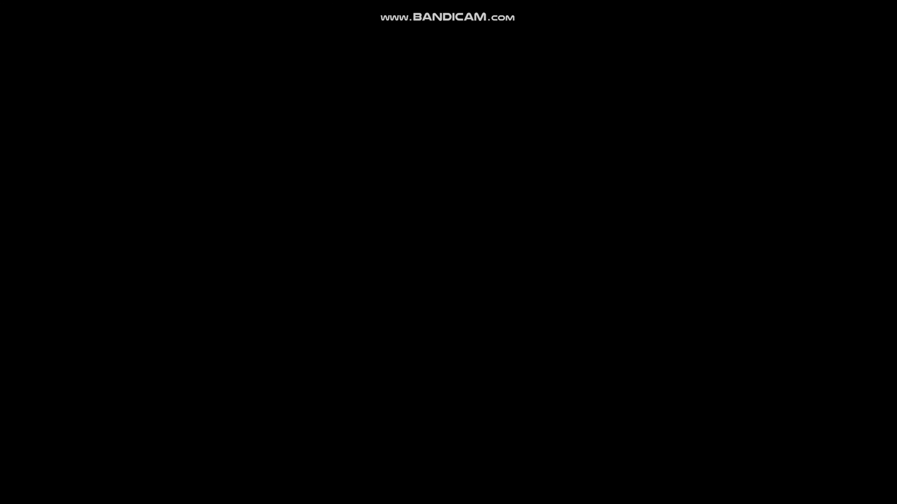
{"action": "left_click", "coordinate": [374, 329]}
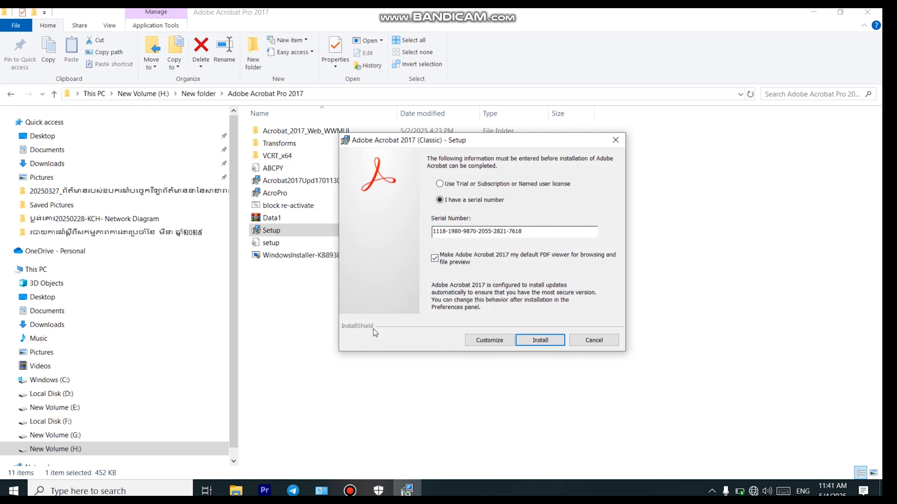
{"action": "left_click", "coordinate": [541, 339]}
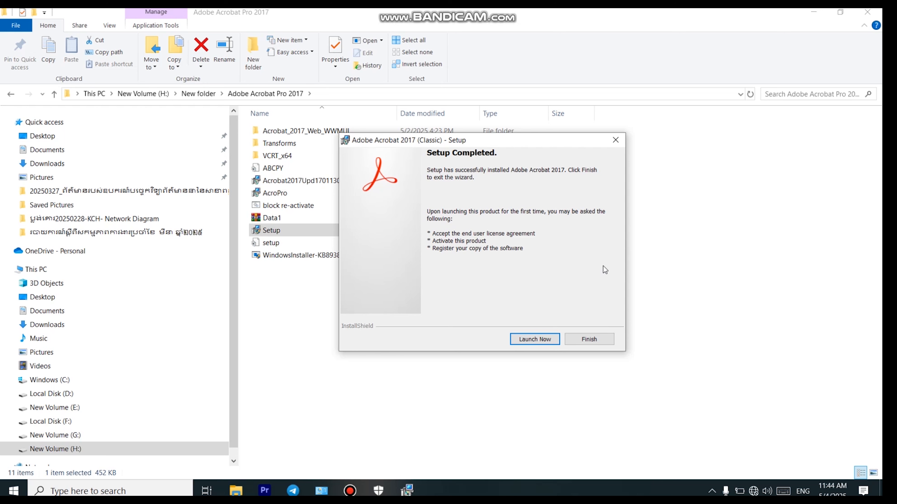
{"action": "left_click", "coordinate": [589, 339]}
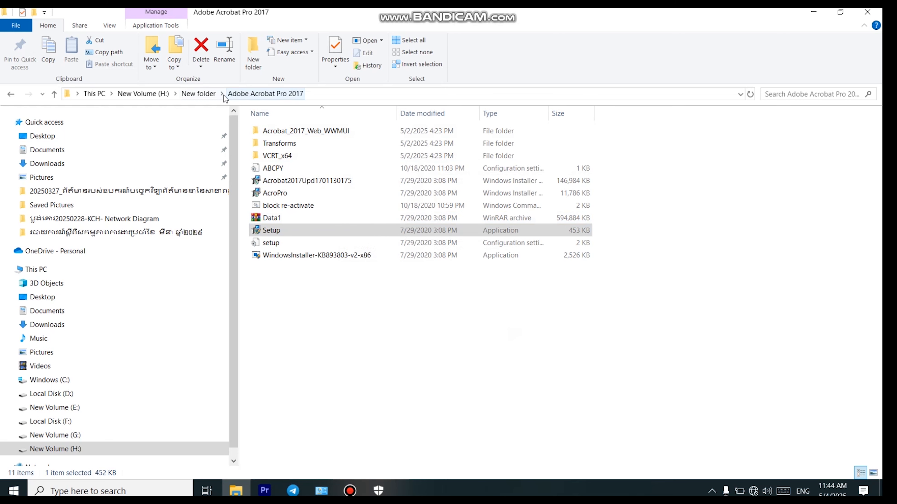
- Run Activation_Keygen from the Keygen acrobart 2017 archive, entering the archive password
{"action": "left_click", "coordinate": [203, 94]}
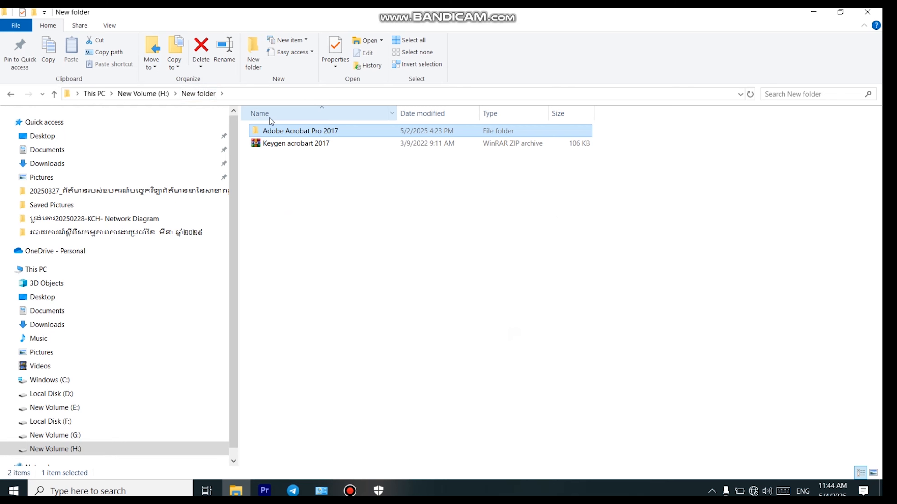
{"action": "double_click", "coordinate": [280, 148]}
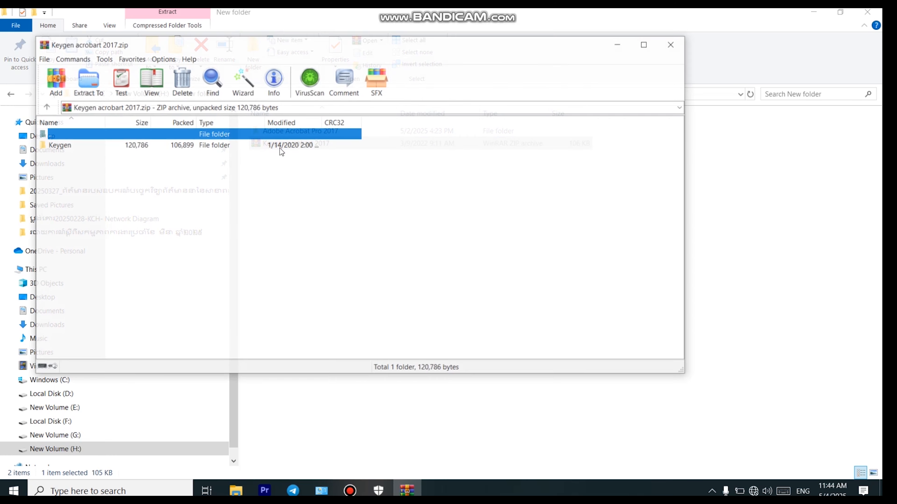
{"action": "double_click", "coordinate": [251, 148]}
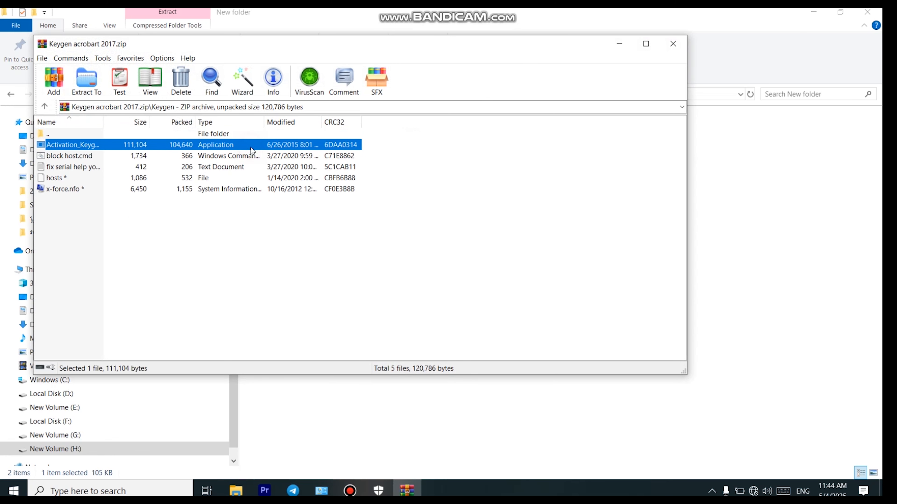
{"action": "double_click", "coordinate": [249, 147]}
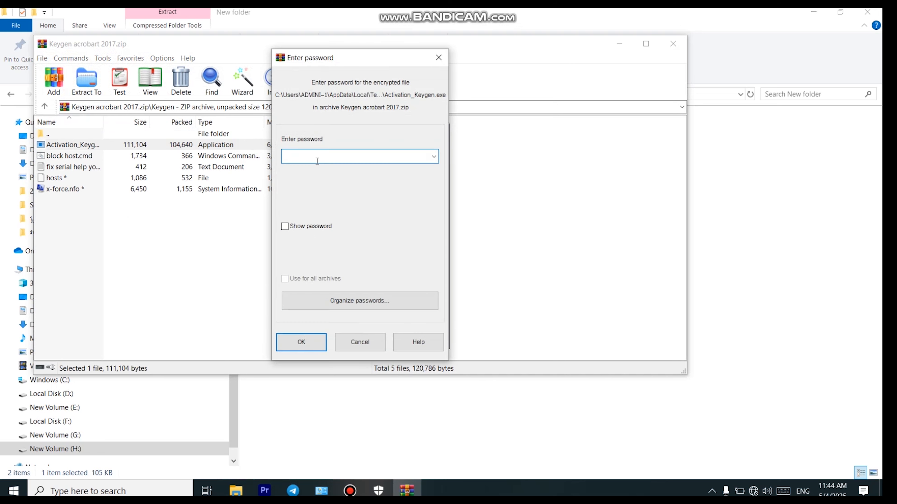
{"action": "type", "text": "123"}
{"action": "left_click", "coordinate": [285, 226]}
- Confirm the archive password to start the keygen and mute the system sound
{"action": "left_click", "coordinate": [314, 344]}
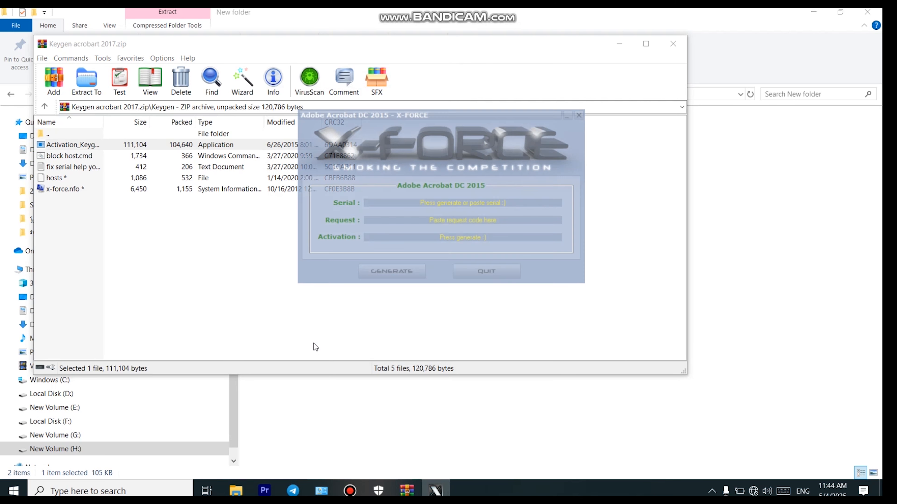
{"action": "key", "text": "XF86AudioLowerVolume"}
{"action": "key", "text": "XF86AudioLowerVolume"}
{"action": "key", "text": "XF86AudioLowerVolume"}
{"action": "key", "text": "XF86AudioLowerVolume"}
{"action": "key", "text": "XF86AudioLowerVolume"}
{"action": "key", "text": "XF86AudioLowerVolume"}
{"action": "key", "text": "XF86AudioLowerVolume"}
{"action": "key", "text": "XF86AudioLowerVolume"}
{"action": "key", "text": "XF86AudioLowerVolume"}
{"action": "key", "text": "XF86AudioLowerVolume"}
{"action": "key", "text": "XF86AudioLowerVolume"}
{"action": "key", "text": "XF86AudioLowerVolume"}
{"action": "key", "text": "XF86AudioLowerVolume"}
{"action": "key", "text": "XF86AudioLowerVolume"}
{"action": "key", "text": "XF86AudioLowerVolume"}
{"action": "key", "text": "XF86AudioLowerVolume"}
{"action": "key", "text": "XF86AudioLowerVolume"}
{"action": "key", "text": "XF86AudioLowerVolume"}
{"action": "key", "text": "XF86AudioLowerVolume"}
{"action": "key", "text": "XF86AudioLowerVolume"}
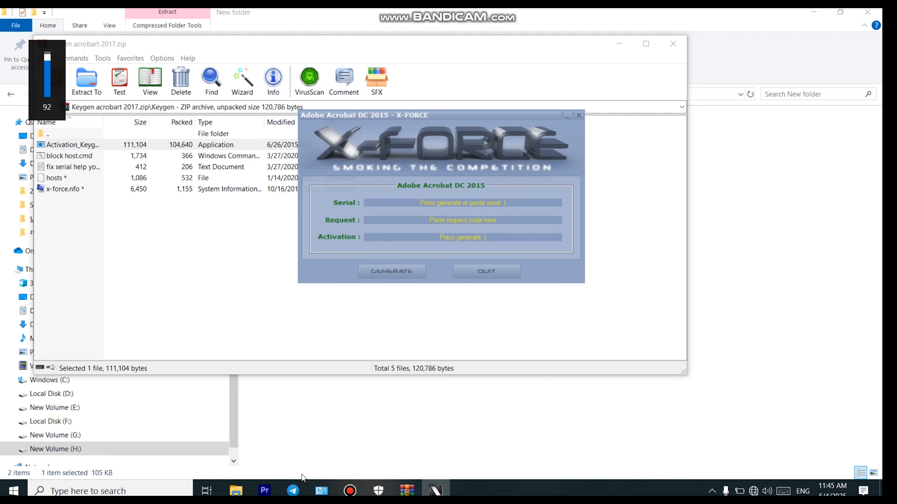
{"action": "key", "text": "XF86AudioLowerVolume"}
{"action": "key", "text": "XF86AudioLowerVolume"}
{"action": "key", "text": "XF86AudioLowerVolume"}
{"action": "key", "text": "XF86AudioLowerVolume"}
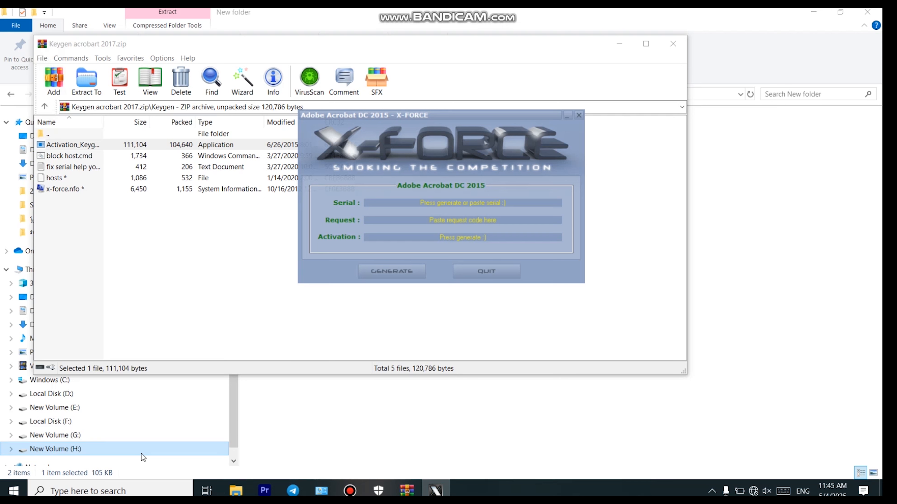
- Open the password-protected 'fix serial help' note and select its serial number
{"action": "double_click", "coordinate": [96, 168]}
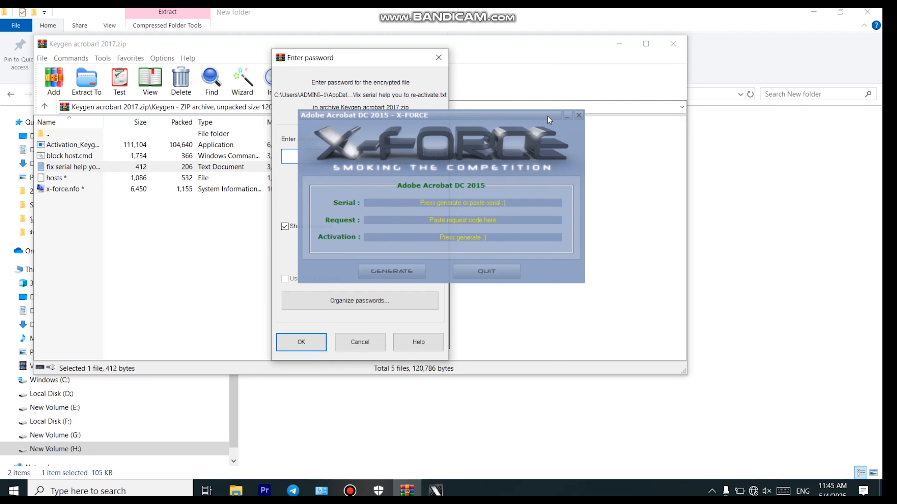
{"action": "left_click_drag", "start_coordinate": [540, 114], "coordinate": [784, 113]}
{"action": "type", "text": "123"}
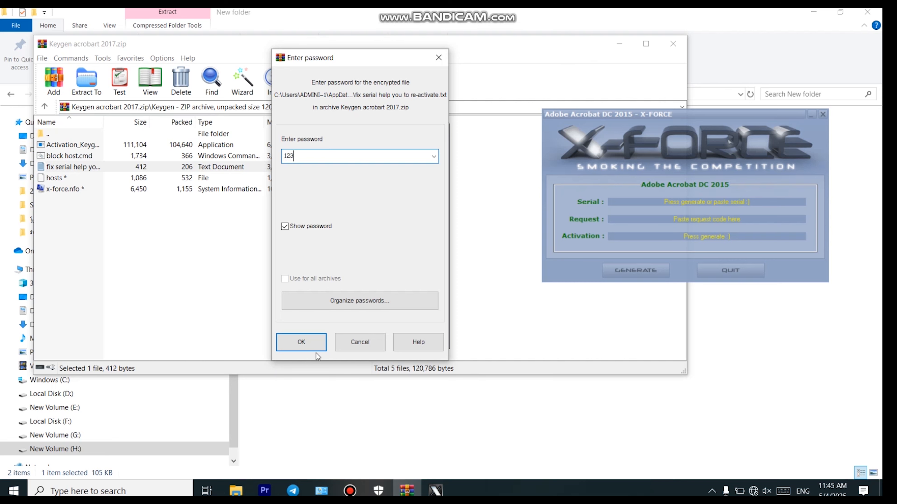
{"action": "left_click", "coordinate": [309, 341]}
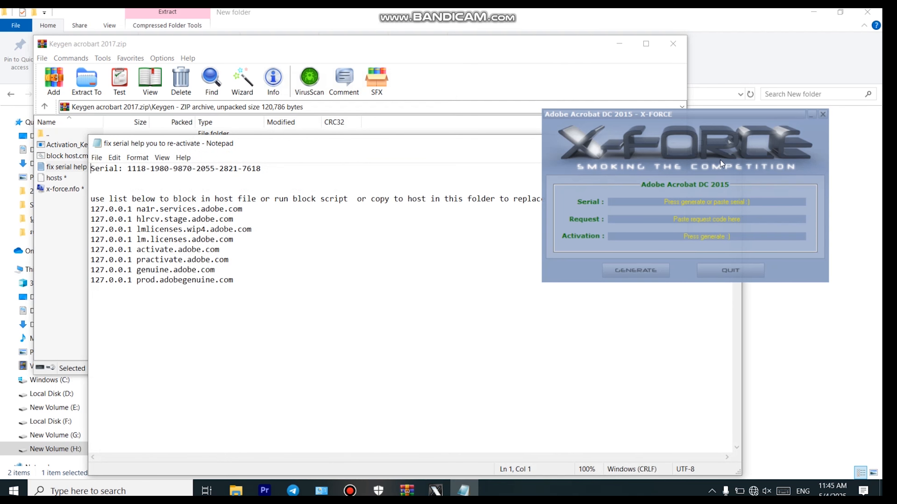
{"action": "left_click", "coordinate": [275, 172]}
{"action": "key", "text": "shift+Left"}
{"action": "key", "text": "shift+Left"}
{"action": "key", "text": "shift+Left"}
{"action": "key", "text": "shift+Left"}
{"action": "key", "text": "shift+Left"}
{"action": "key", "text": "shift+Left"}
{"action": "key", "text": "shift+Left"}
{"action": "key", "text": "shift+Left"}
{"action": "key", "text": "shift+Left"}
{"action": "key", "text": "shift+Left"}
{"action": "key", "text": "shift+Left"}
{"action": "key", "text": "shift+Left"}
{"action": "key", "text": "shift+Left"}
{"action": "key", "text": "shift+Left"}
{"action": "key", "text": "shift+Left"}
{"action": "key", "text": "shift+Left"}
{"action": "key", "text": "shift+Left"}
{"action": "key", "text": "shift+Left"}
{"action": "key", "text": "shift+Left"}
{"action": "key", "text": "shift+Left"}
{"action": "key", "text": "shift+Left"}
{"action": "key", "text": "ctrl+c"}
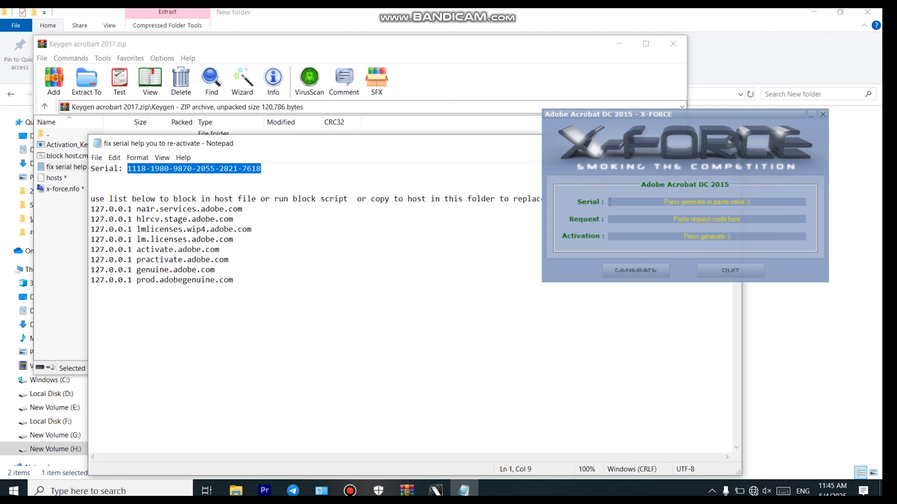
- Paste the serial into the keygen's Serial field and minimize File Explorer
{"action": "left_click", "coordinate": [753, 200]}
{"action": "key", "text": "BackSpace"}
{"action": "key", "text": "BackSpace"}
{"action": "key", "text": "BackSpace"}
{"action": "key", "text": "BackSpace"}
{"action": "key", "text": "BackSpace"}
{"action": "key", "text": "BackSpace"}
{"action": "key", "text": "BackSpace"}
{"action": "key", "text": "BackSpace"}
{"action": "key", "text": "BackSpace"}
{"action": "key", "text": "BackSpace"}
{"action": "key", "text": "BackSpace"}
{"action": "key", "text": "BackSpace"}
{"action": "key", "text": "BackSpace"}
{"action": "key", "text": "BackSpace"}
{"action": "key", "text": "BackSpace"}
{"action": "key", "text": "BackSpace"}
{"action": "key", "text": "BackSpace"}
{"action": "key", "text": "BackSpace"}
{"action": "key", "text": "BackSpace"}
{"action": "key", "text": "BackSpace"}
{"action": "key", "text": "BackSpace"}
{"action": "key", "text": "BackSpace"}
{"action": "key", "text": "ctrl+v"}
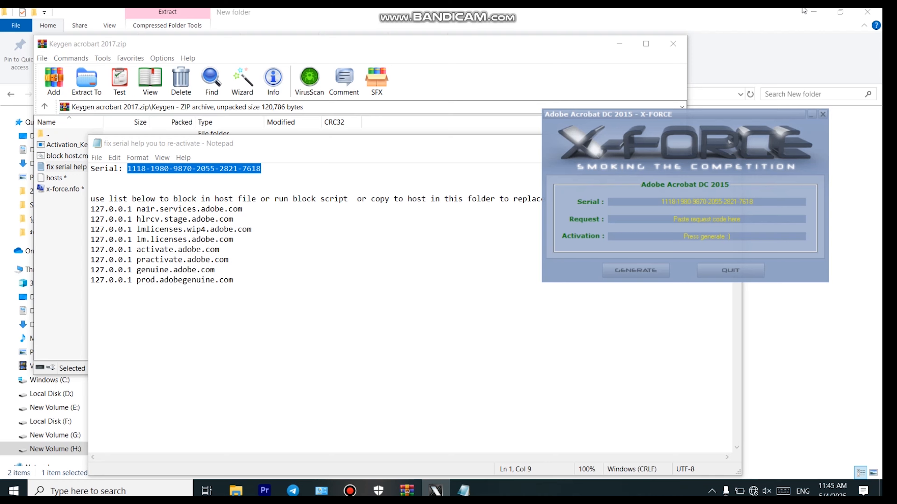
{"action": "left_click", "coordinate": [814, 12]}
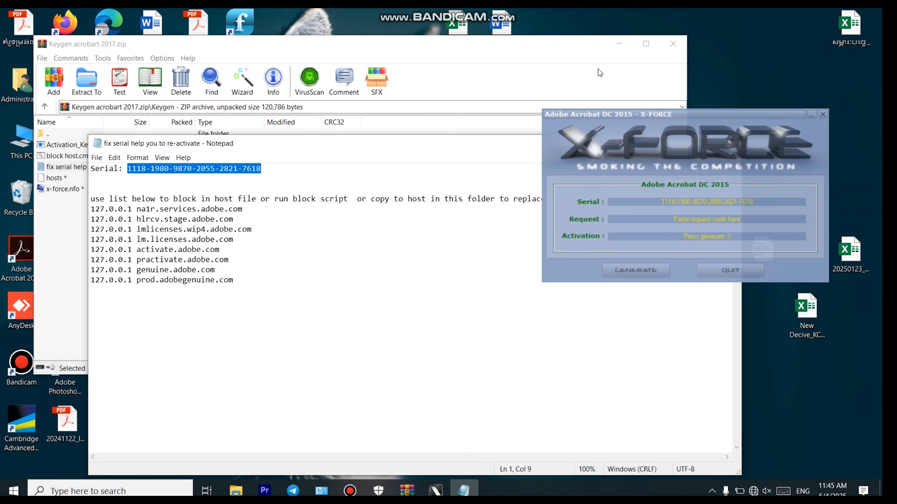
- Choose Acrobat's offline activation, generate the request code and select it
{"action": "left_click", "coordinate": [618, 46]}
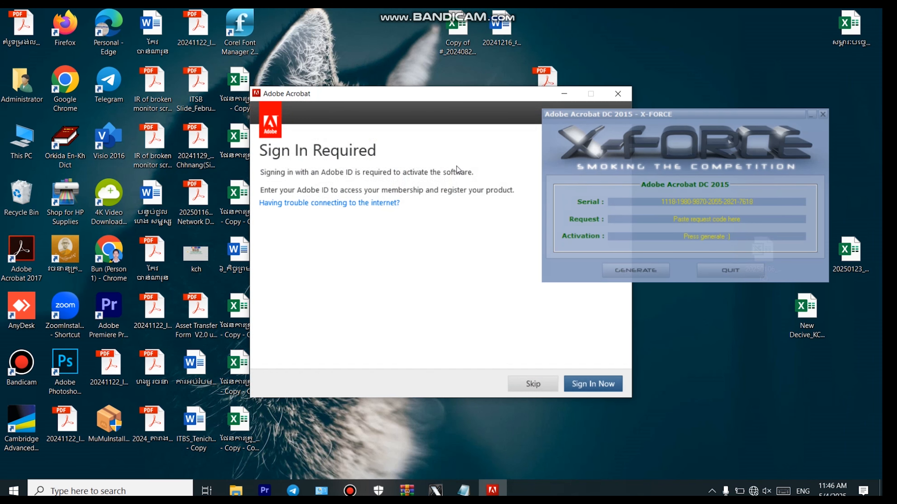
{"action": "left_click", "coordinate": [349, 203]}
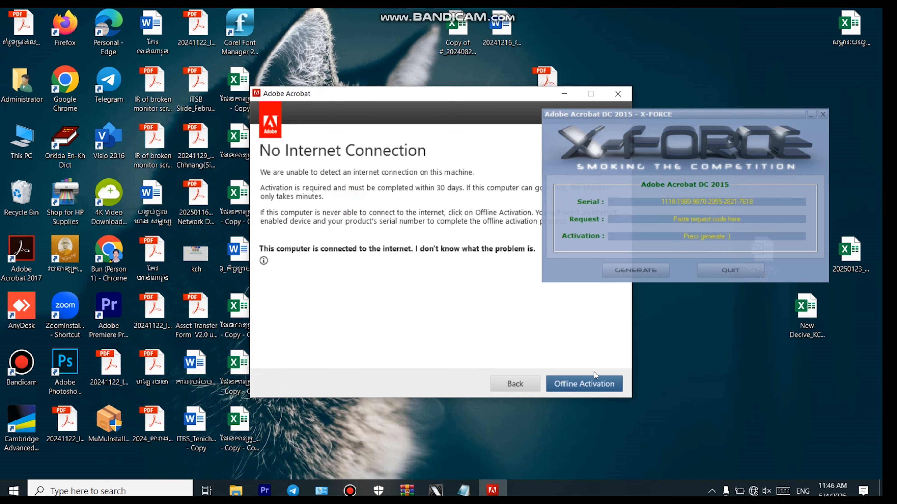
{"action": "left_click", "coordinate": [589, 383]}
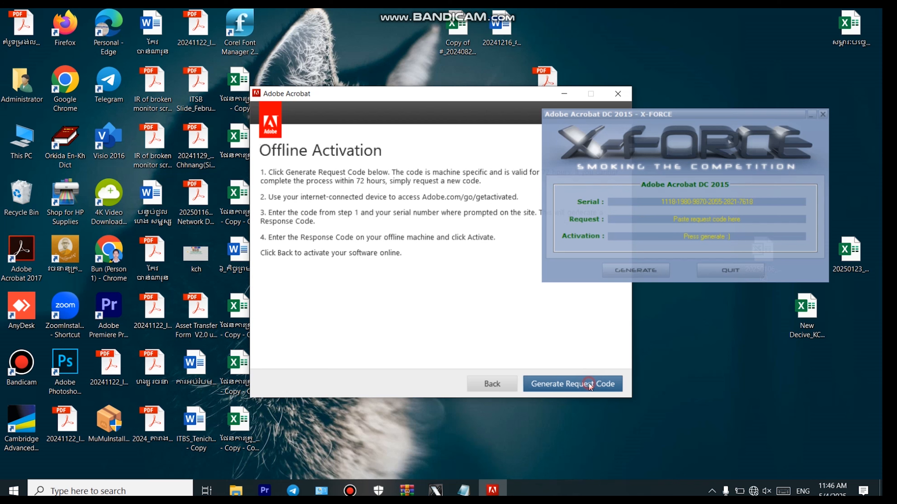
{"action": "left_click", "coordinate": [588, 383]}
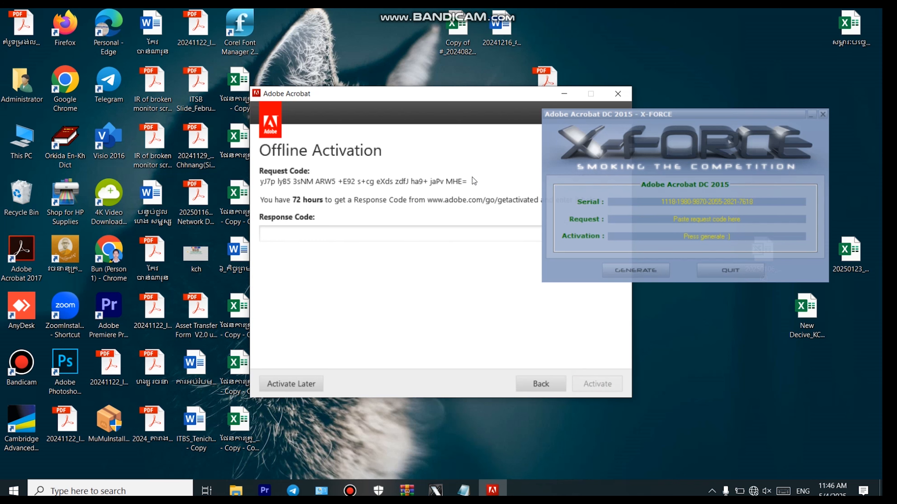
{"action": "left_click_drag", "start_coordinate": [473, 180], "coordinate": [257, 189]}
{"action": "key", "text": "ctrl+c"}
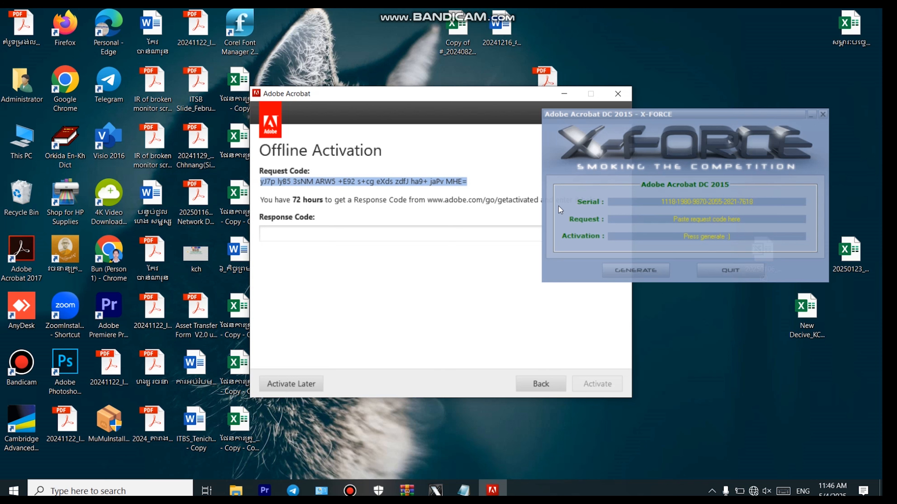
- Paste the request code into the keygen and generate an activation code
{"action": "left_click", "coordinate": [747, 220]}
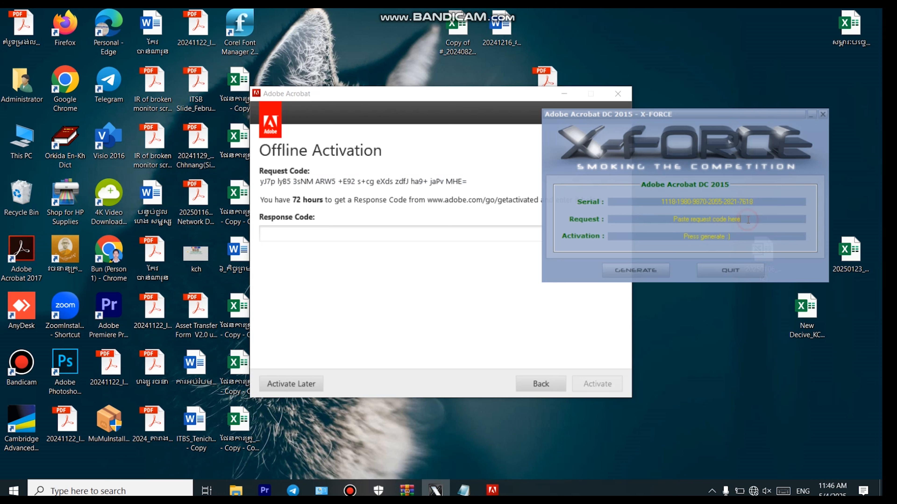
{"action": "key", "text": "BackSpace"}
{"action": "key", "text": "BackSpace"}
{"action": "key", "text": "BackSpace"}
{"action": "key", "text": "BackSpace"}
{"action": "key", "text": "BackSpace"}
{"action": "key", "text": "BackSpace"}
{"action": "key", "text": "BackSpace"}
{"action": "key", "text": "BackSpace"}
{"action": "key", "text": "BackSpace"}
{"action": "key", "text": "BackSpace"}
{"action": "key", "text": "BackSpace"}
{"action": "key", "text": "BackSpace"}
{"action": "key", "text": "BackSpace"}
{"action": "key", "text": "BackSpace"}
{"action": "key", "text": "BackSpace"}
{"action": "key", "text": "BackSpace"}
{"action": "key", "text": "BackSpace"}
{"action": "key", "text": "BackSpace"}
{"action": "key", "text": "BackSpace"}
{"action": "key", "text": "BackSpace"}
{"action": "key", "text": "ctrl+v"}
{"action": "left_click", "coordinate": [638, 271]}
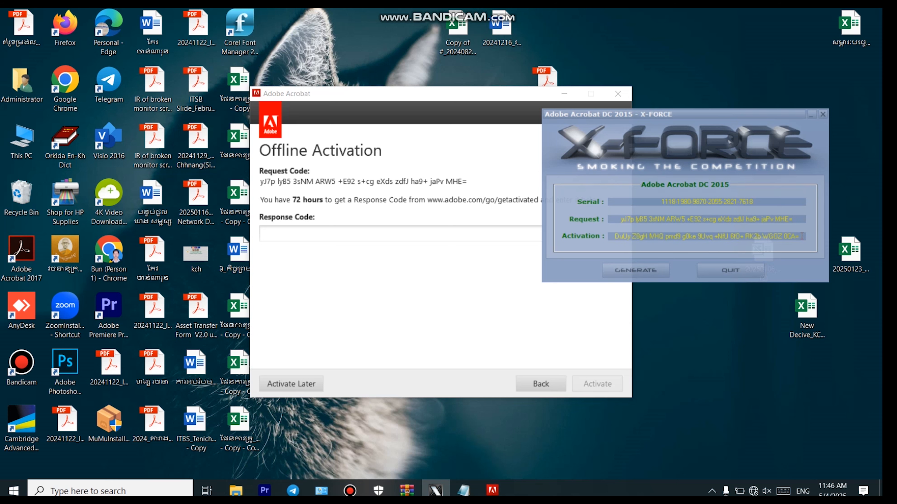
{"action": "left_click_drag", "start_coordinate": [802, 236], "coordinate": [607, 242]}
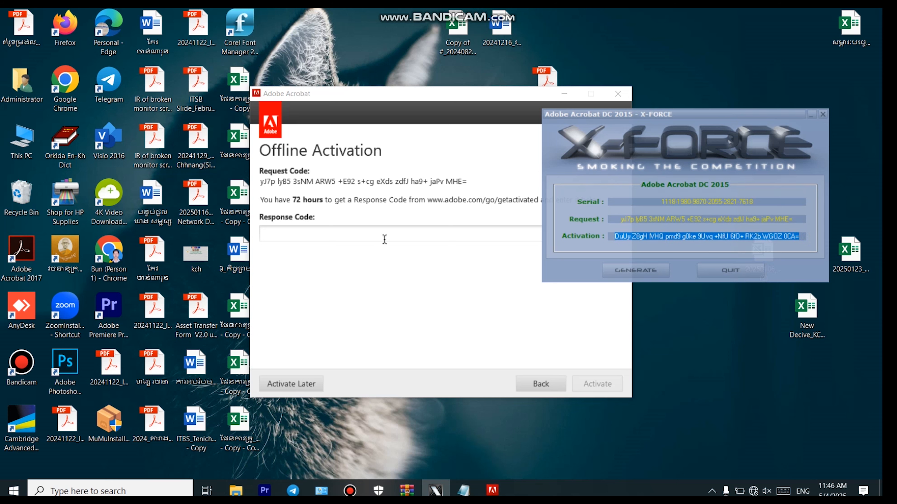
- Enter the activation code as Acrobat's Response Code and activate
{"action": "left_click", "coordinate": [372, 233]}
{"action": "key", "text": "ctrl+v"}
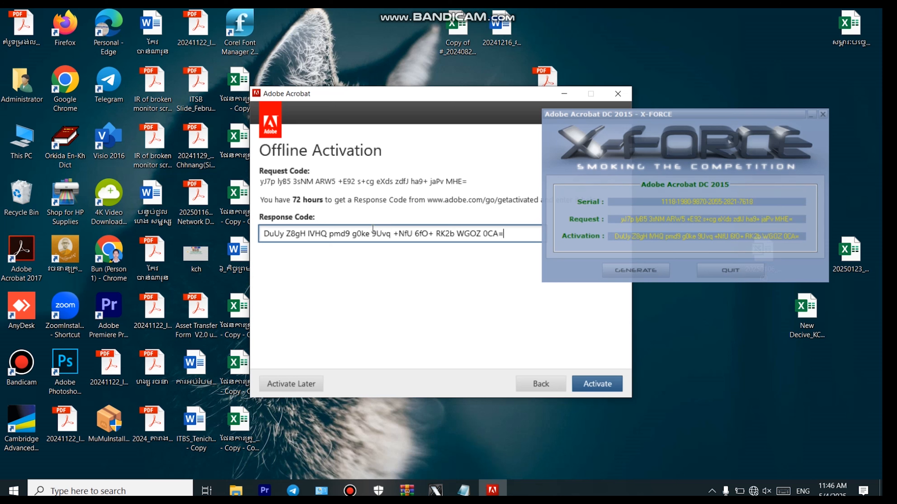
{"action": "left_click", "coordinate": [606, 386]}
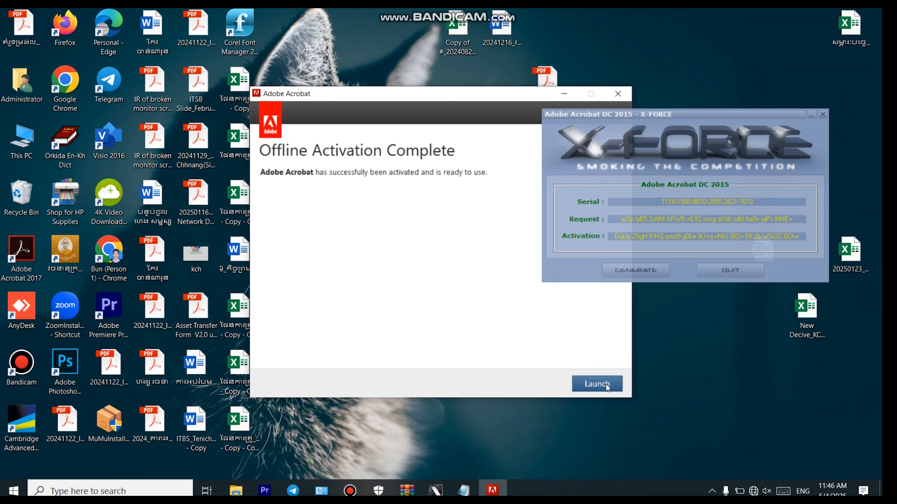
- Launch Acrobat to its Home screen, then close it and the keygen and open Bandicam
{"action": "left_click", "coordinate": [605, 384]}
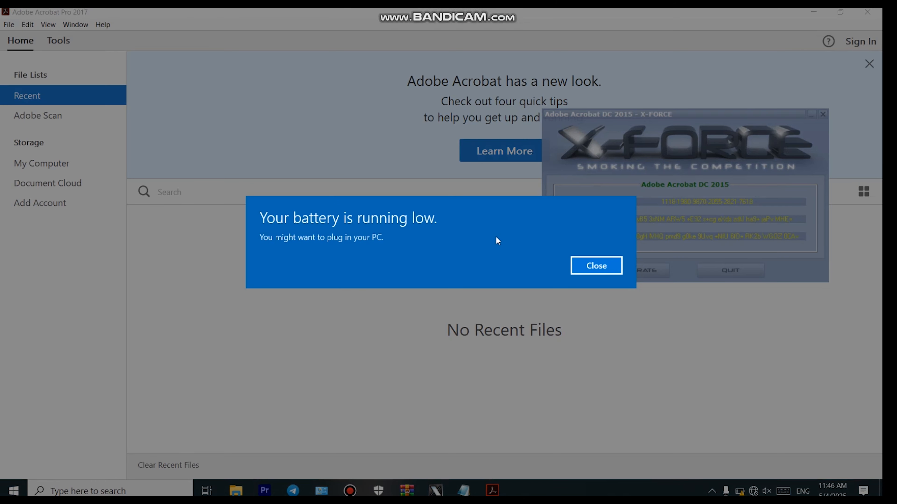
{"action": "key", "text": "Return"}
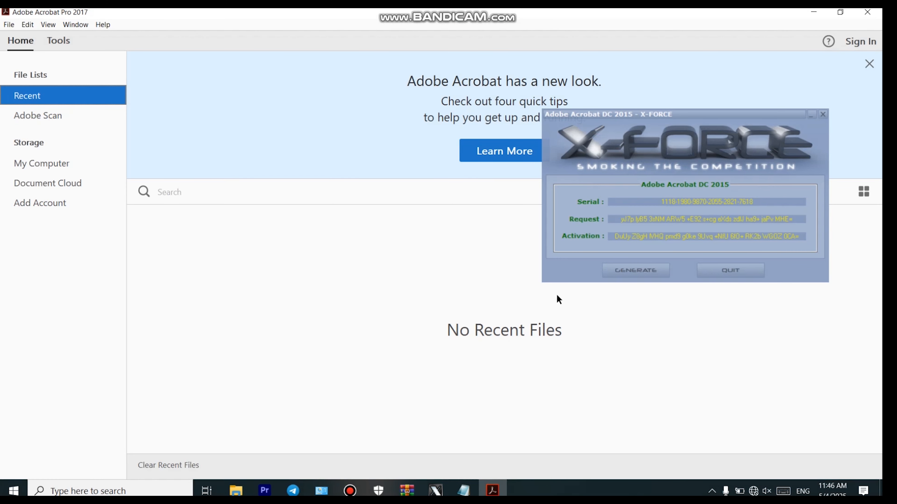
{"action": "left_click", "coordinate": [705, 268]}
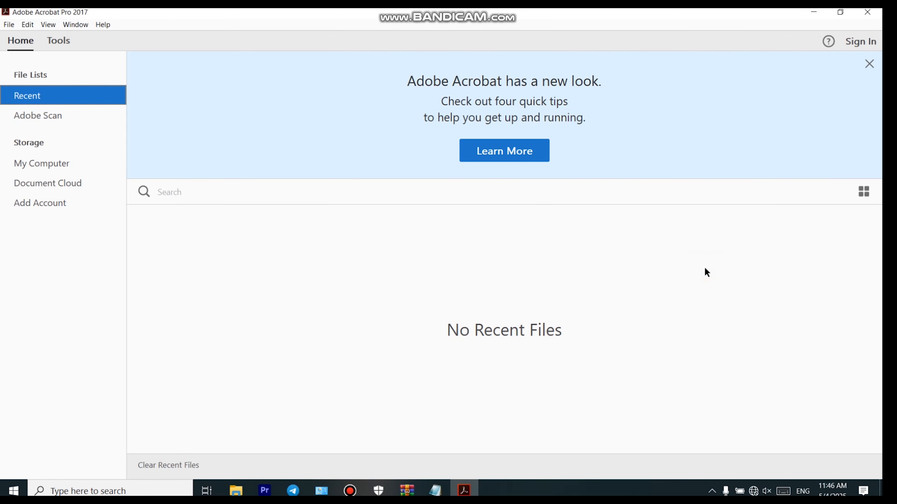
{"action": "left_click", "coordinate": [865, 19]}
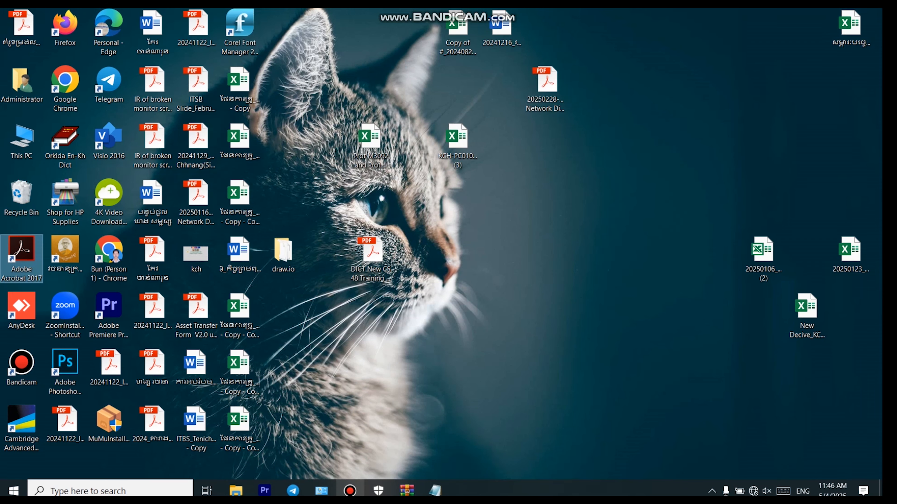
{"action": "left_click", "coordinate": [350, 490]}
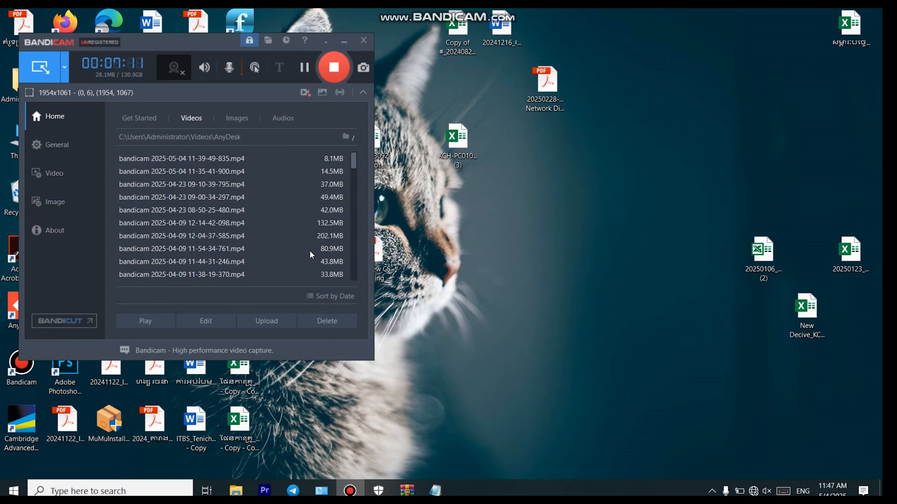